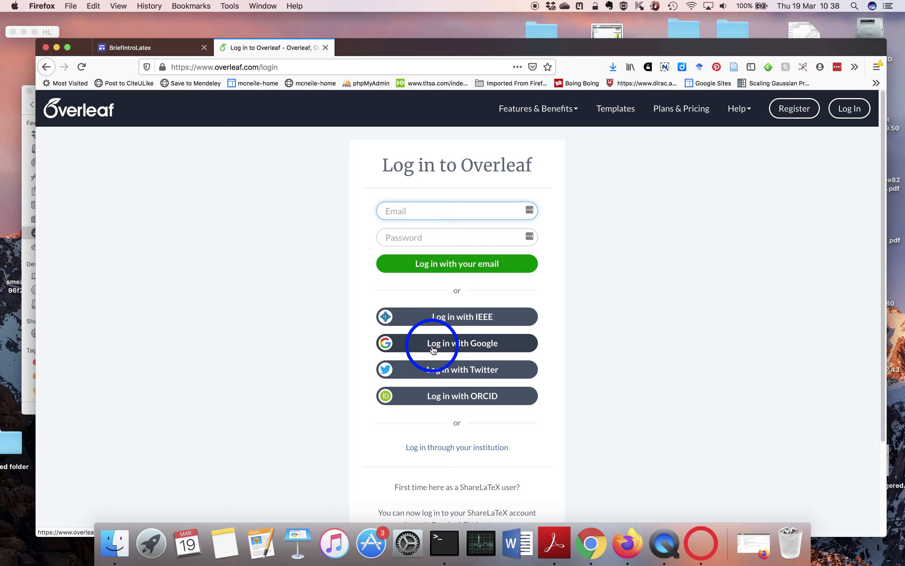
Log in to Overleaf with the Google account and open the project "Sample Paper for Context Paper".
click(434, 349)
click(490, 346)
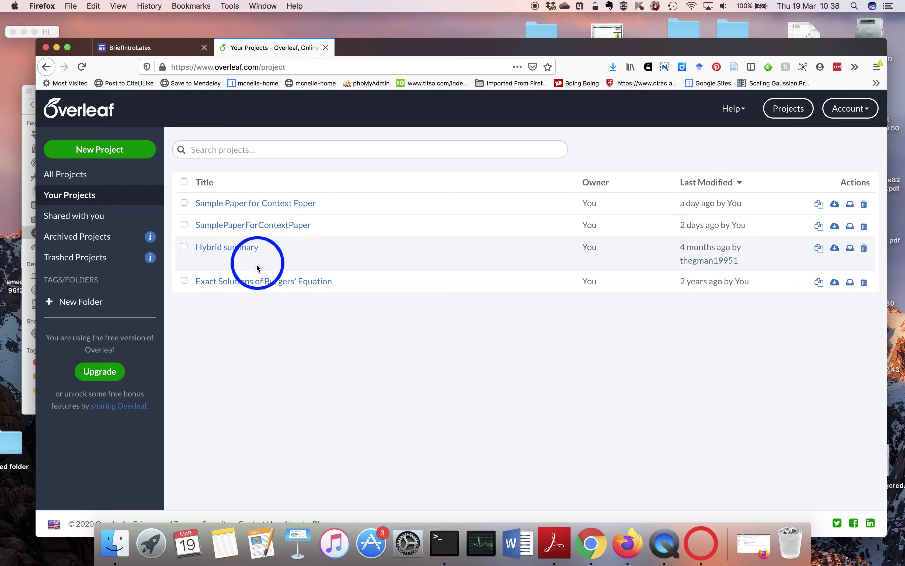
click(271, 205)
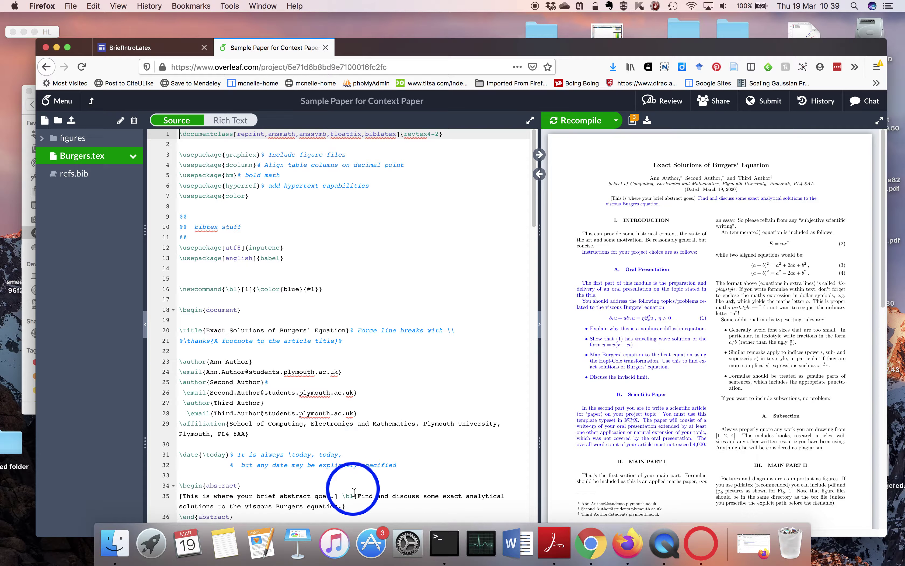
Add the sentence "Some new stuff." at the end of the abstract in Burgers.tex and recompile the paper.
click(358, 505)
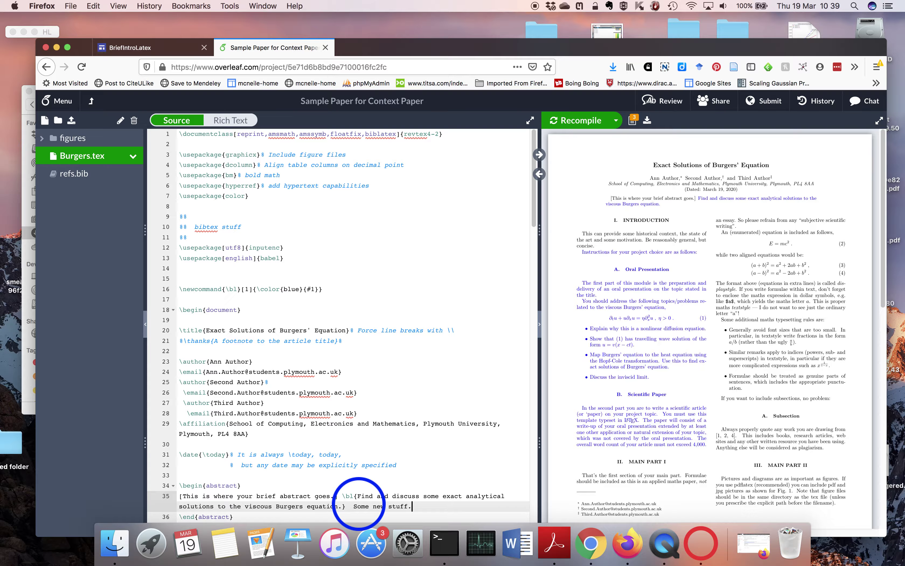
mouse_move(590, 135)
click(580, 120)
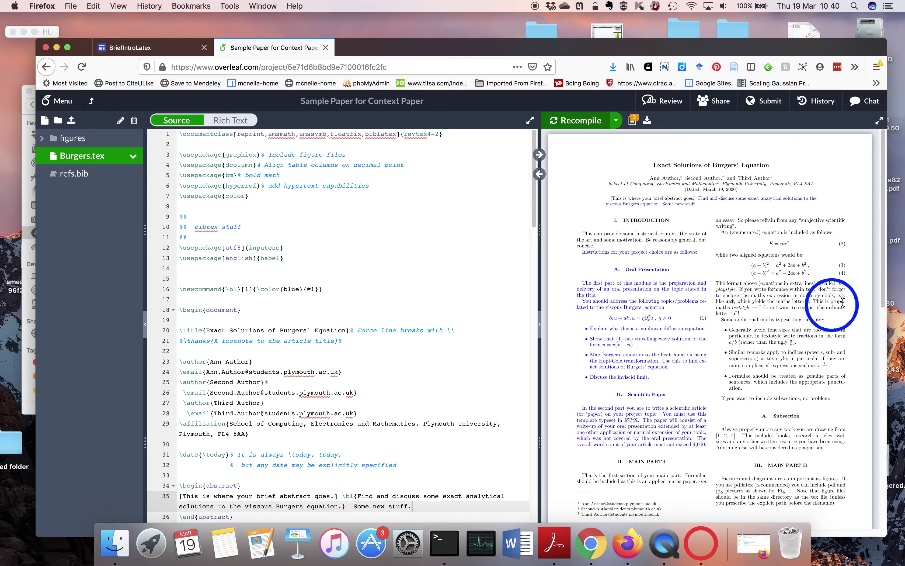
Examine the references in the compiled paper and the end of the Burgers.tex source, and open refs.bib.
drag(888, 294, 881, 438)
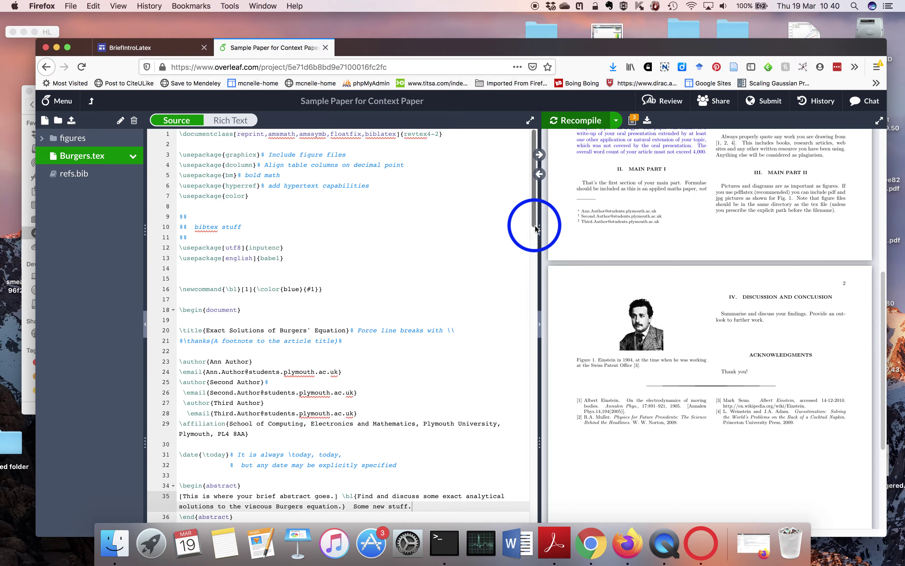
drag(535, 227, 514, 518)
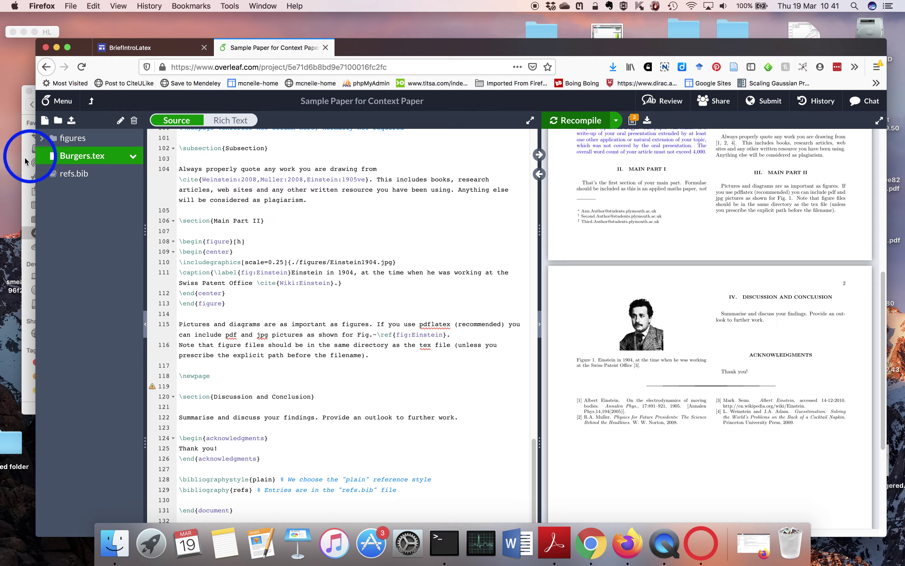
click(73, 181)
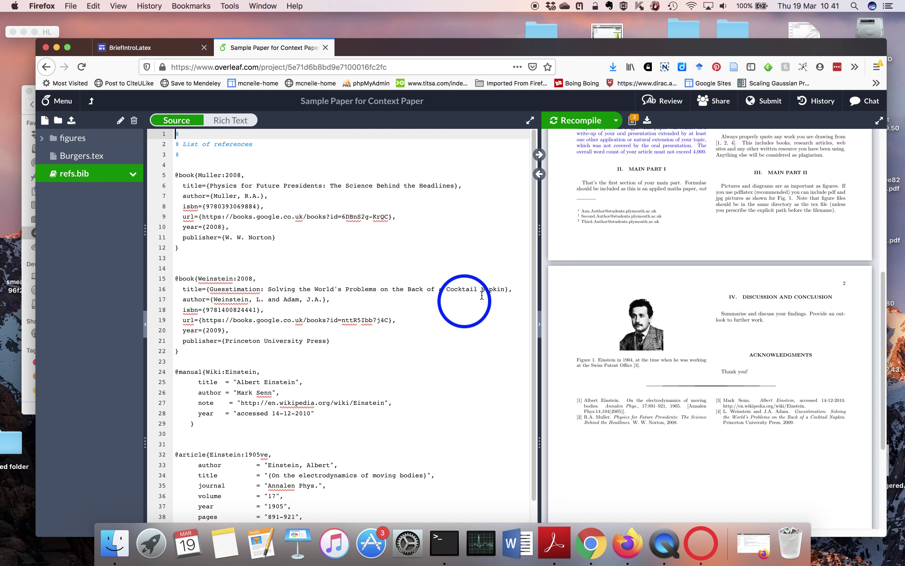
Read through the bibliography entries in refs.bib down to the end of the file.
key(Down)
key(Down)
key(Down)
key(Down)
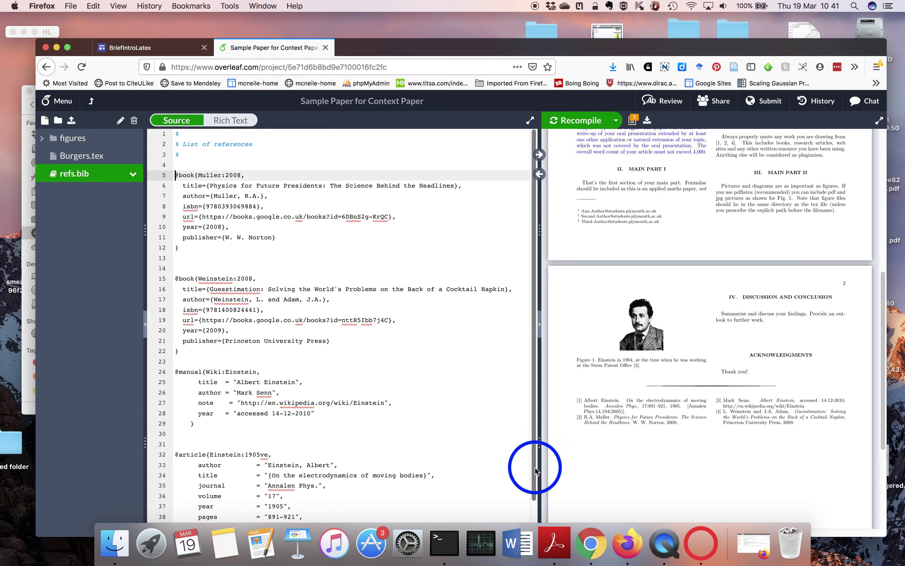
drag(534, 479, 521, 524)
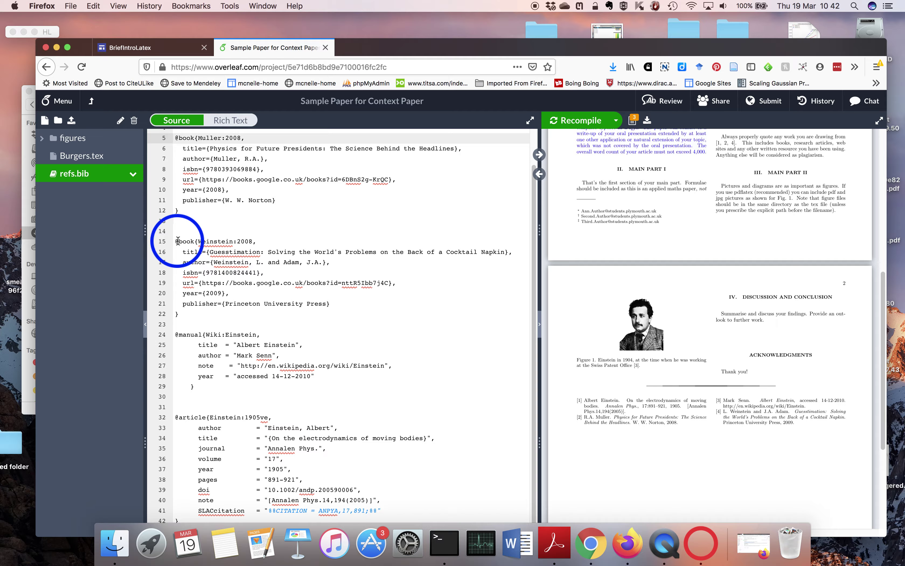
Open Google Books from the BriefIntroLatex page and search it for "guesstimation".
click(127, 48)
click(158, 488)
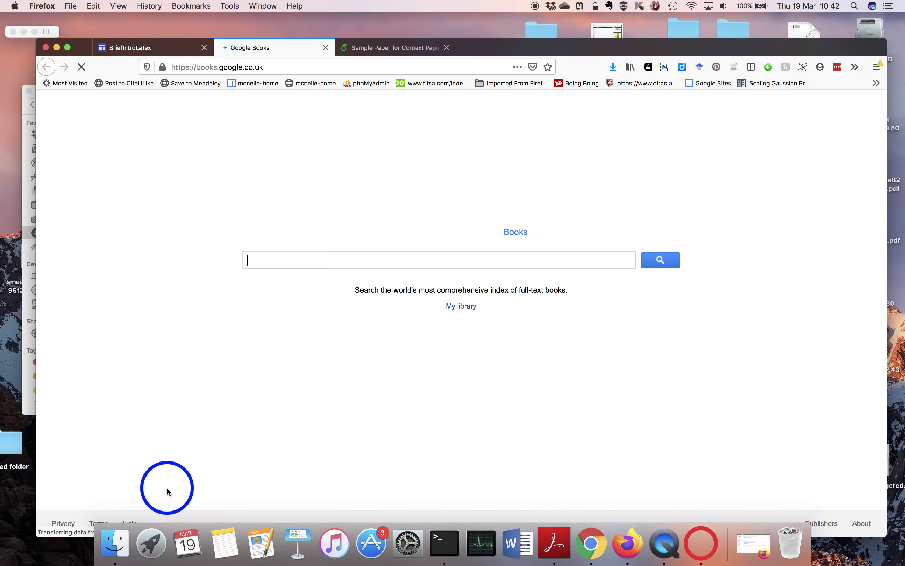
click(312, 262)
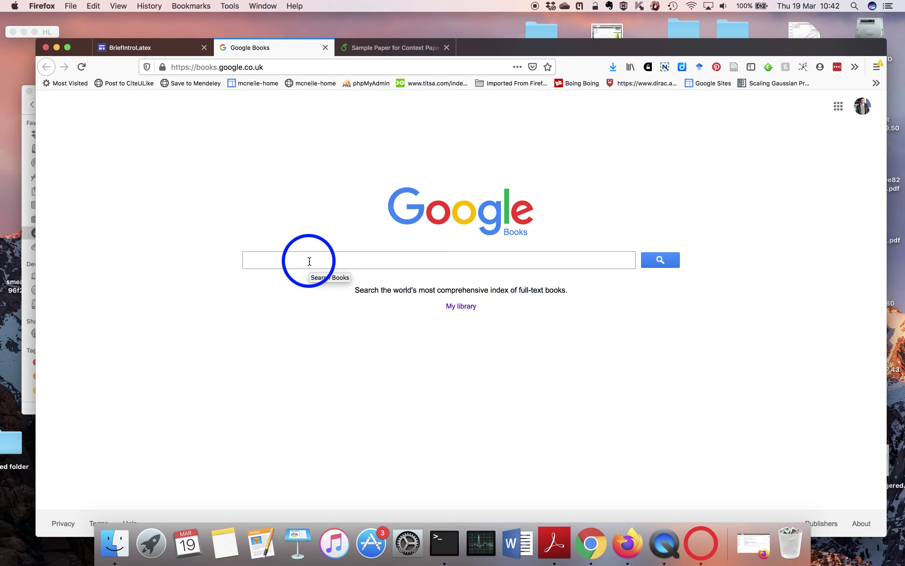
text(gues)
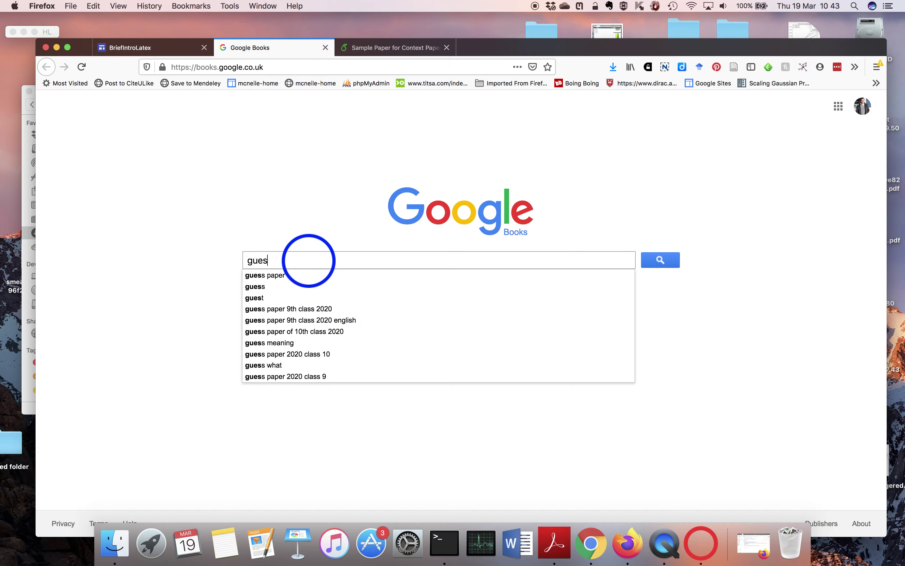
text(stimation)
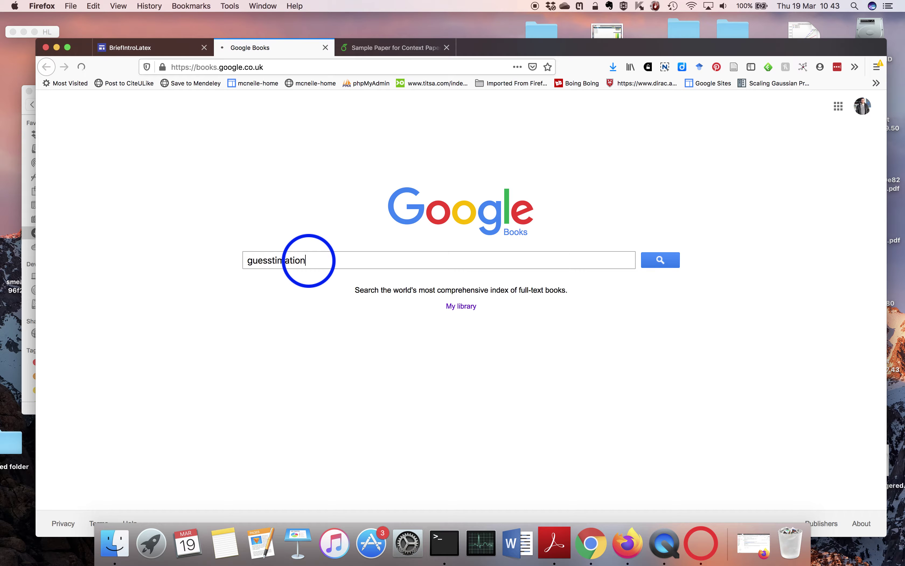
key(Return)
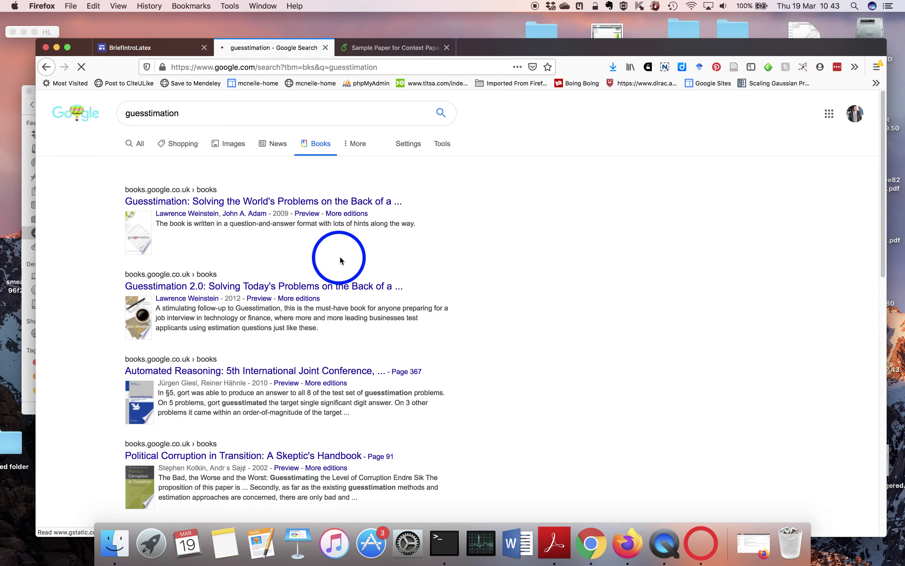
Open the details of the book Guesstimation 2.0 and save its exported BibTeX citation as a file.
click(305, 291)
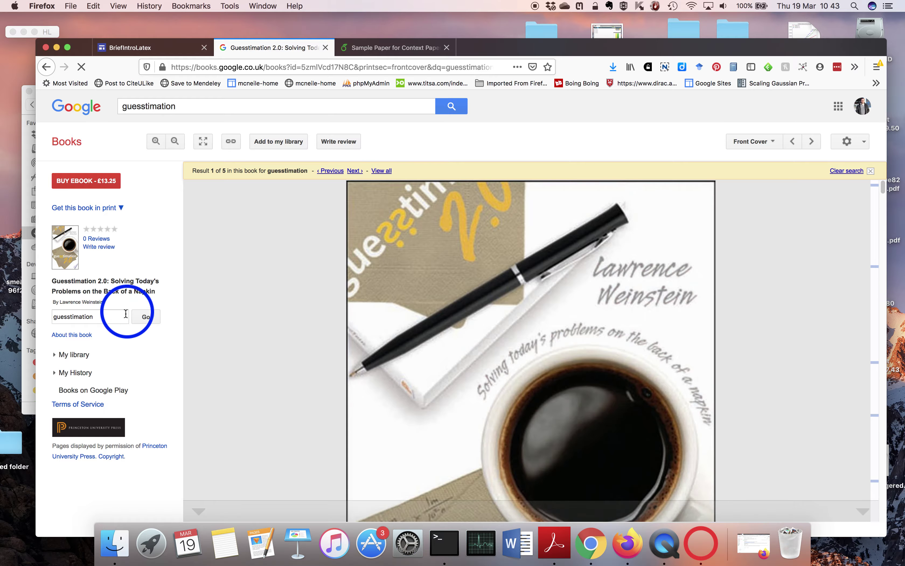
click(82, 336)
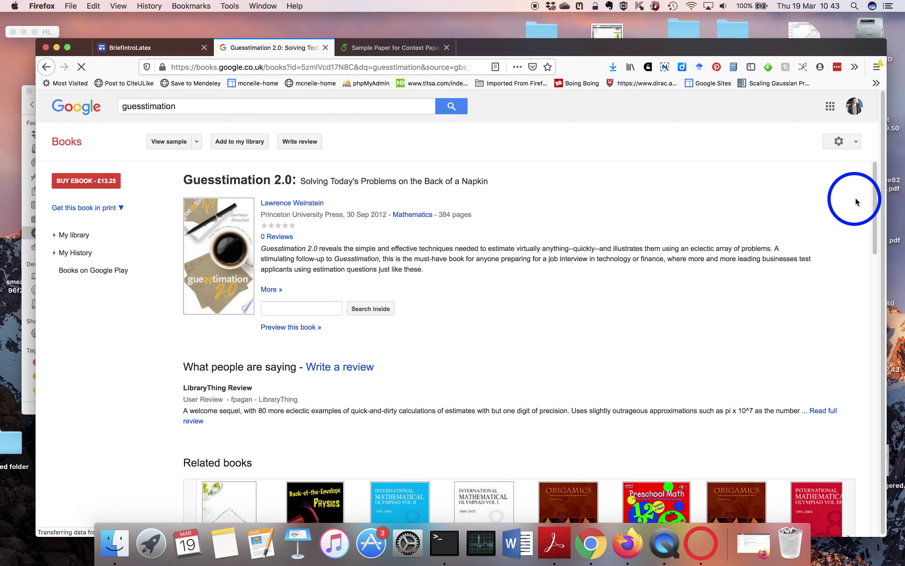
drag(875, 212, 883, 483)
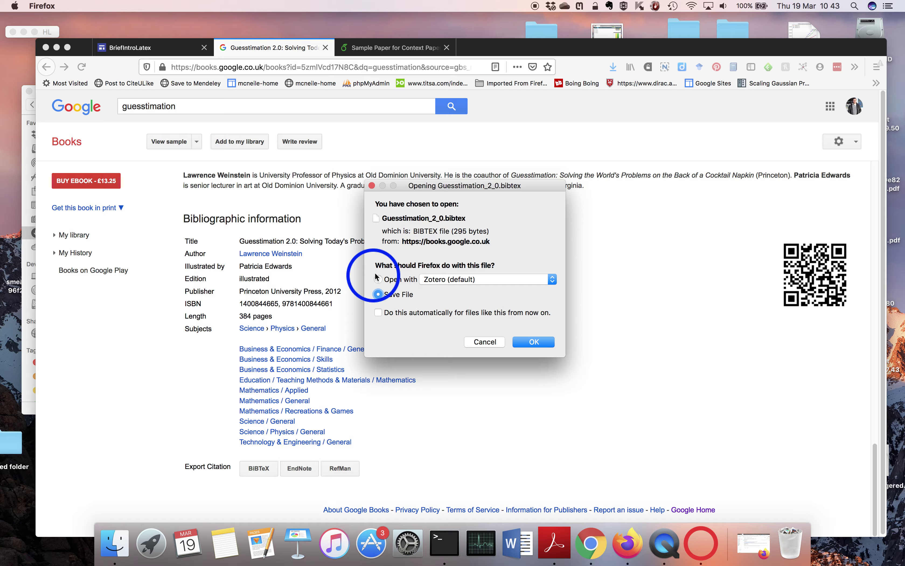
click(533, 341)
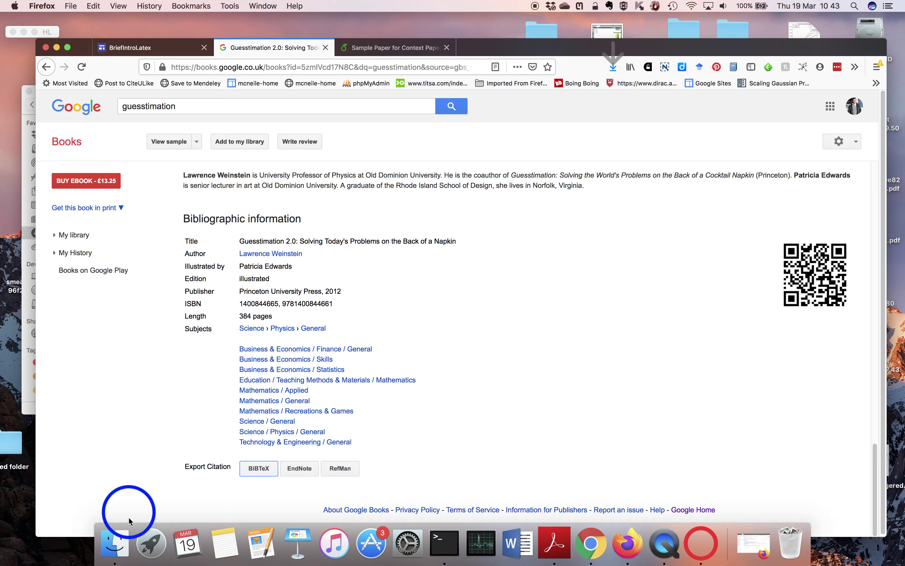
Locate Guesstimation_2_0.bibtex in the Downloads folder in Finder and check which applications can open it.
click(119, 538)
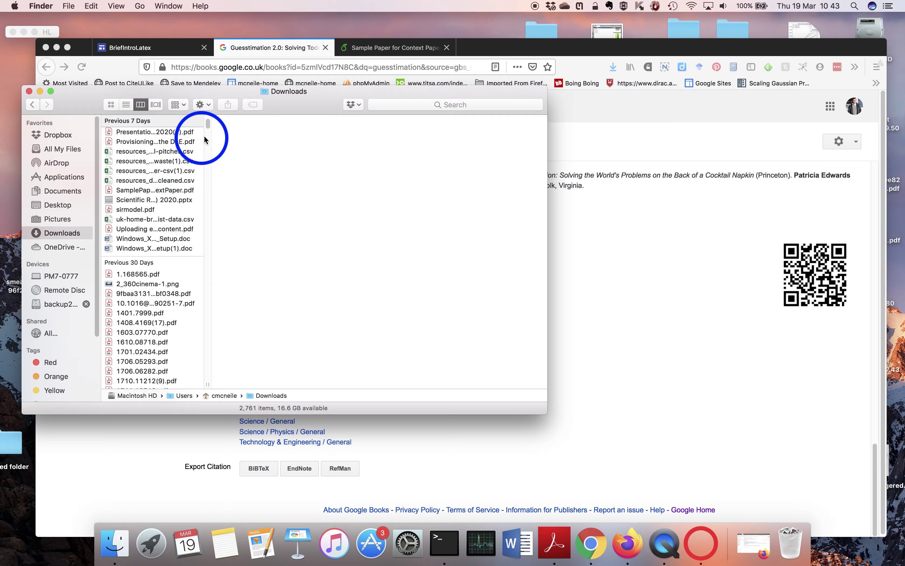
drag(208, 126, 209, 122)
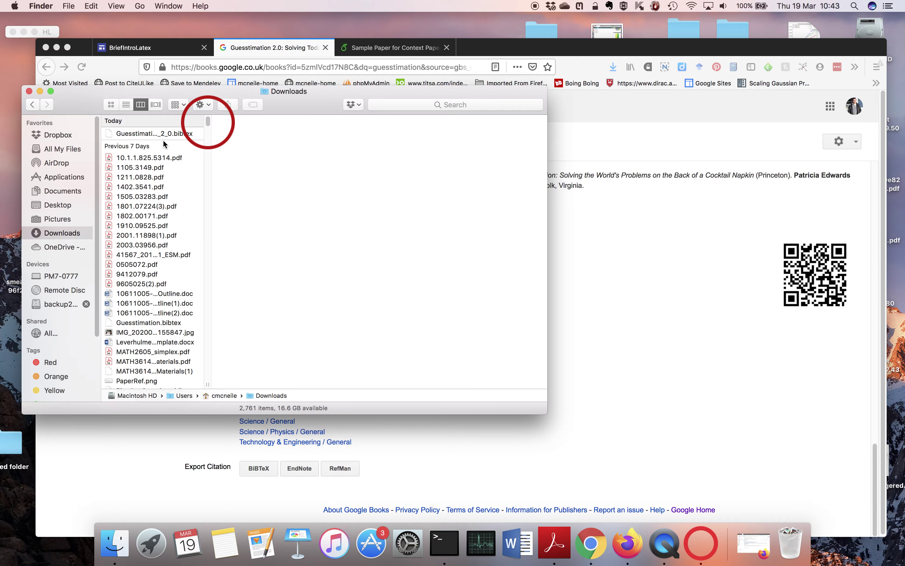
click(160, 133)
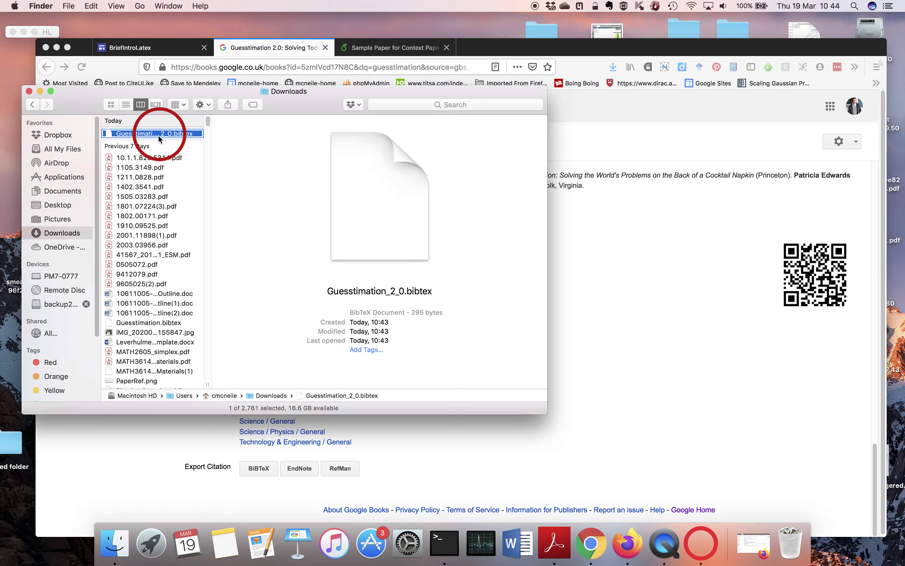
right_click(159, 134)
mouse_move(188, 152)
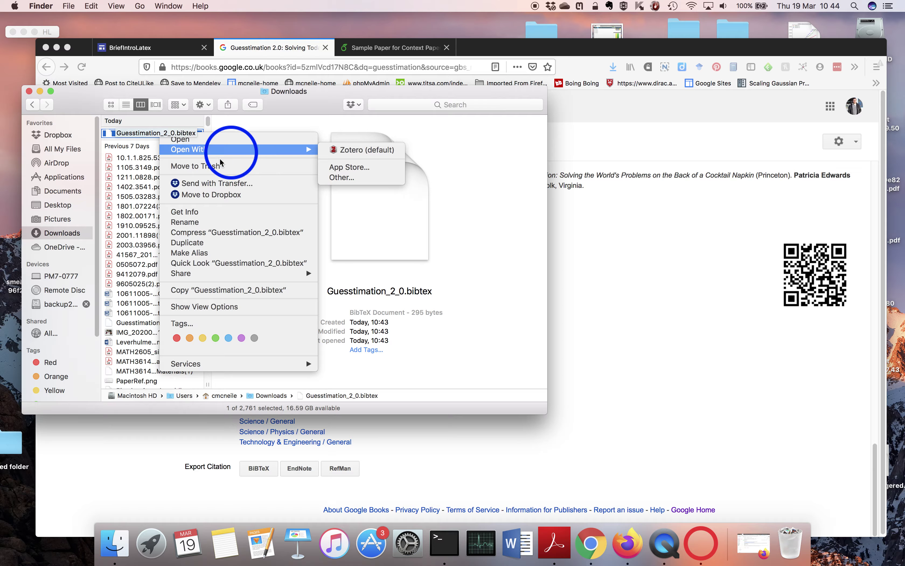
Switch to Terminal and list the Downloads folder newest first with "ls -t ~/Downloads/ | less".
click(439, 539)
click(356, 388)
text(ls -t ~/D)
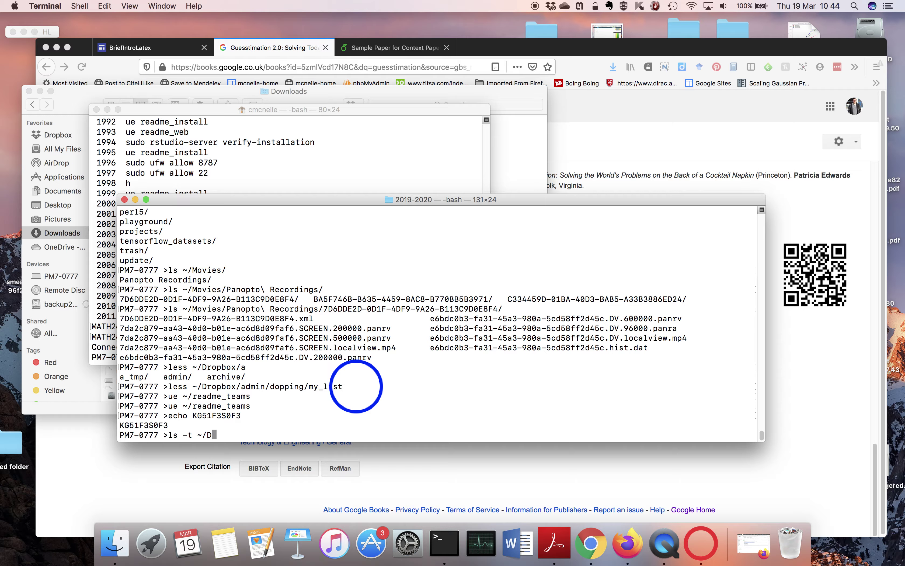
text(ownloads/  |  less)
key(Return)
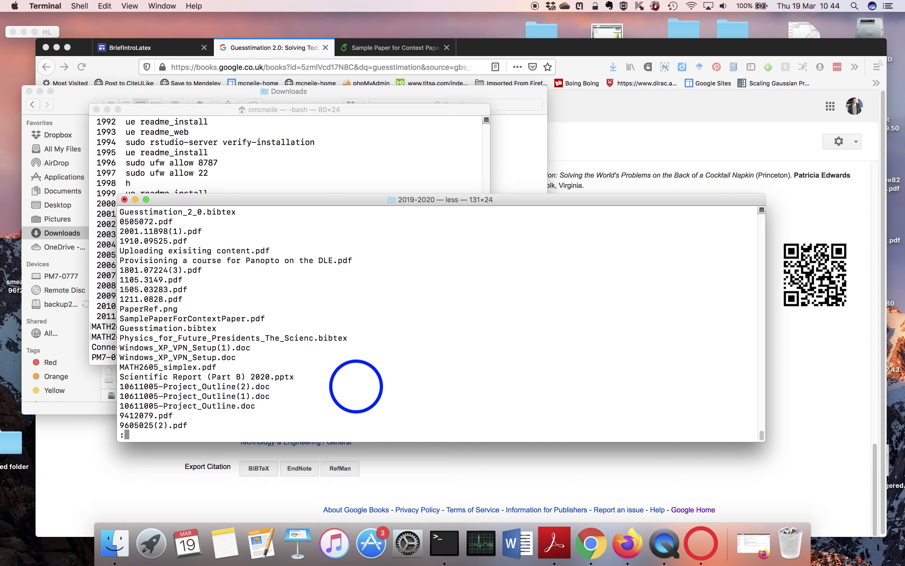
Leave the folder listing and display ~/Downloads/Guesstimation_2_0.bibtex with less.
key(q)
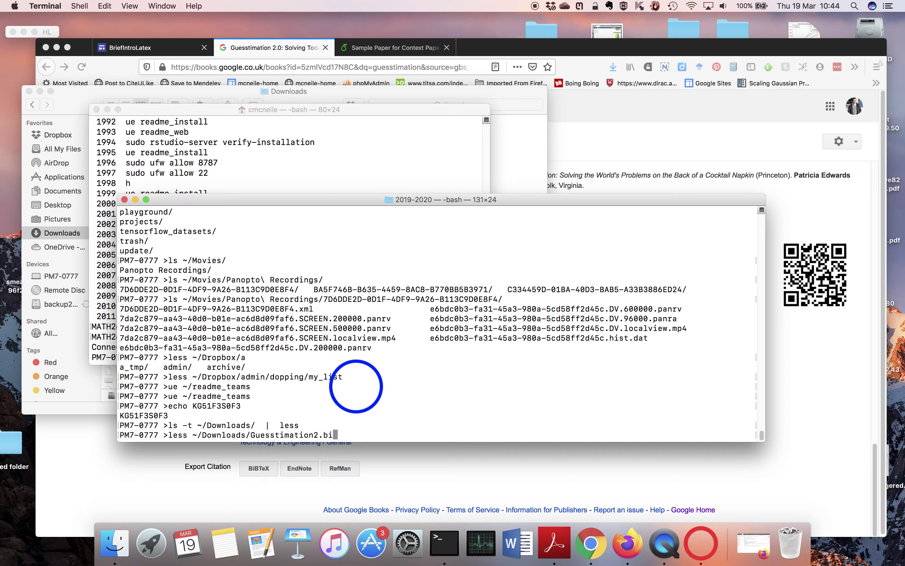
key(Tab)
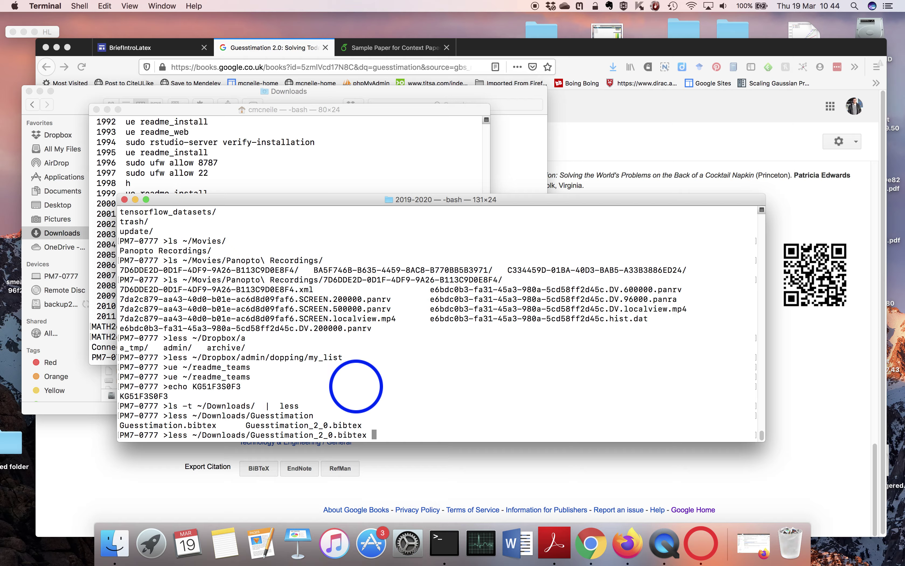
key(Return)
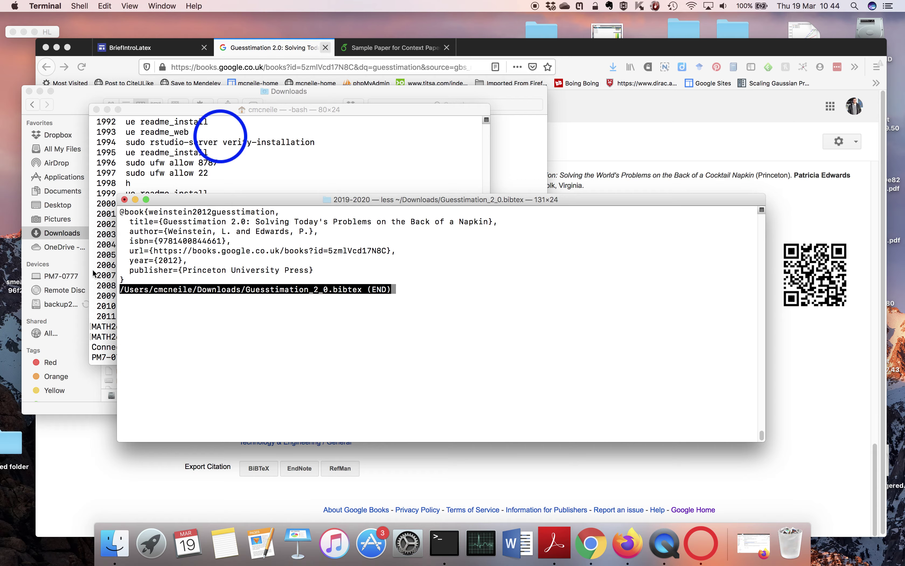
Return to refs.bib in the Overleaf project in Firefox, and open Google Scholar from the BriefIntroLatex page.
click(381, 48)
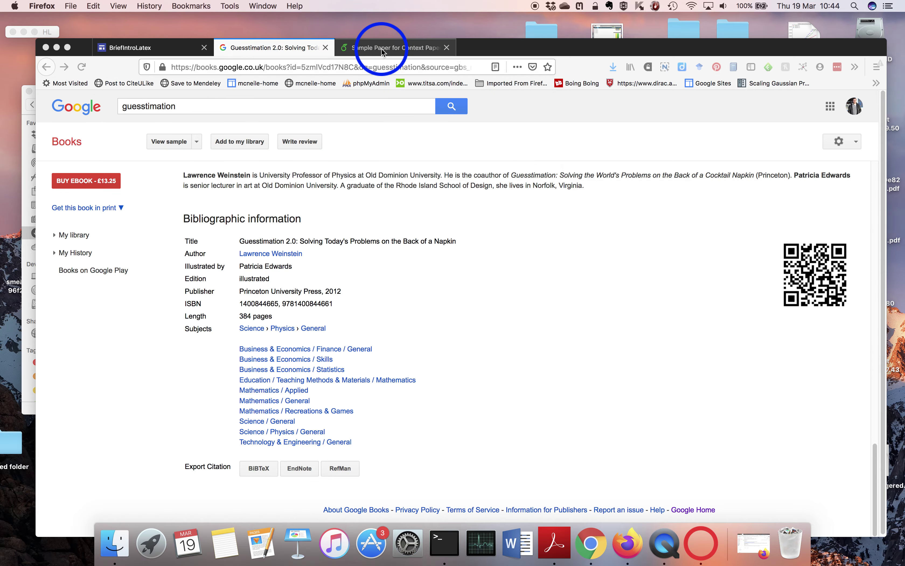
click(380, 49)
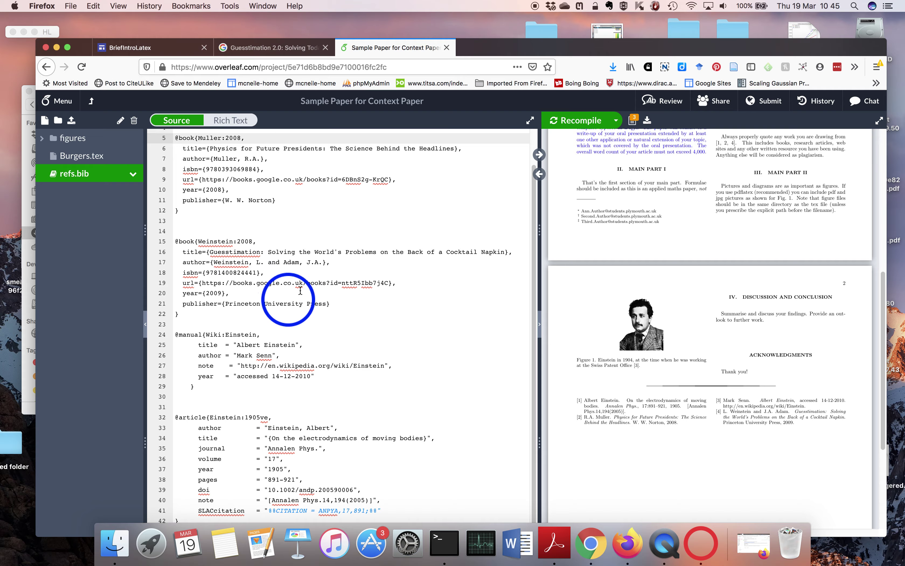
click(129, 47)
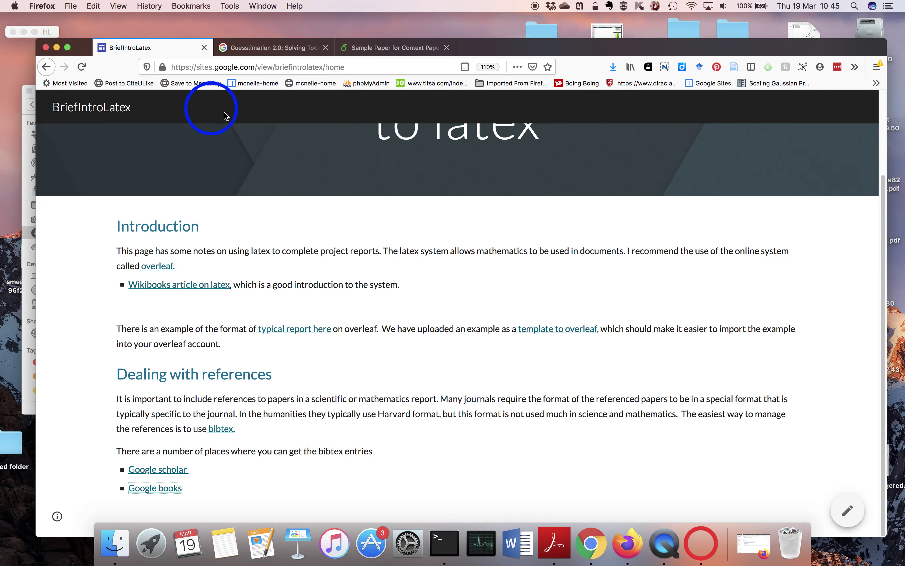
click(178, 474)
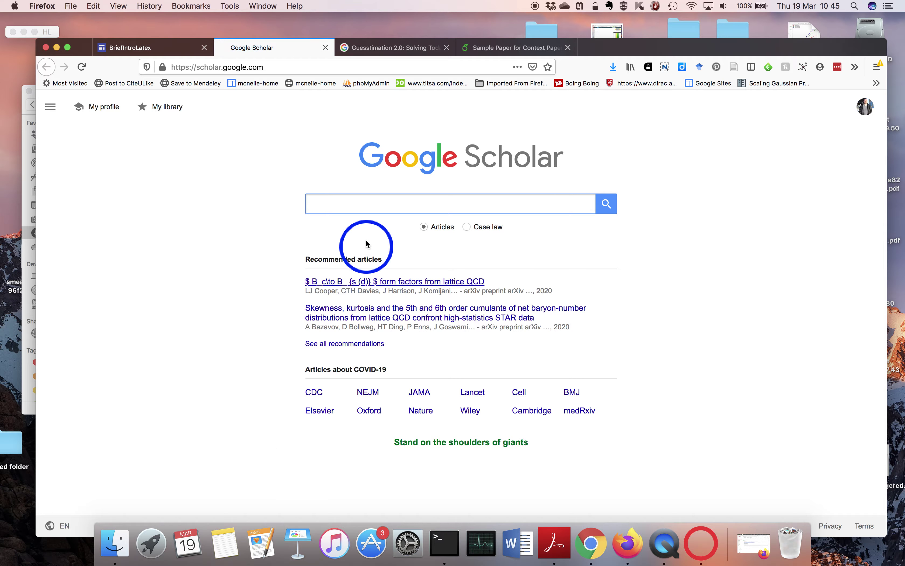
Search Google Scholar for "einstein podolsky rosen paradox" and open the citation formats of "On the einstein podolsky rosen paradox".
click(350, 206)
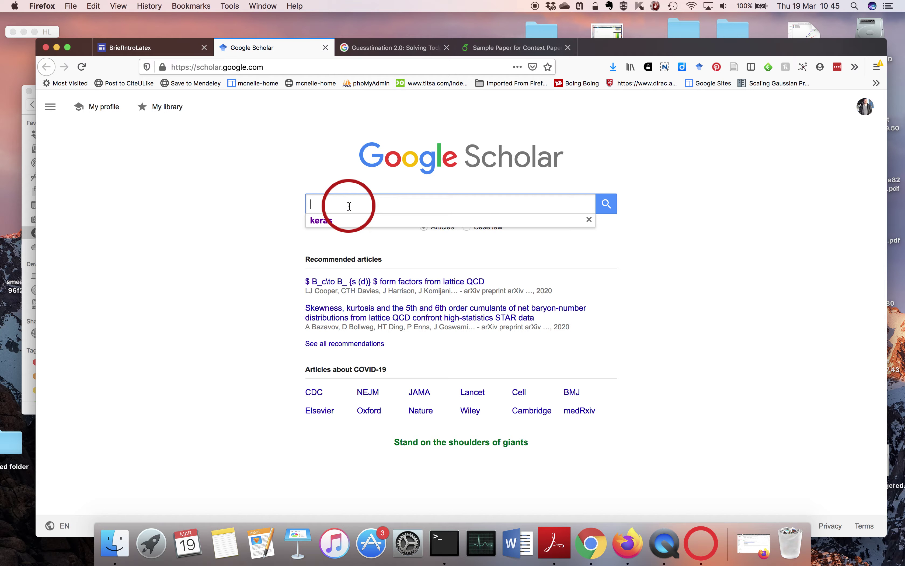
text(Einstein)
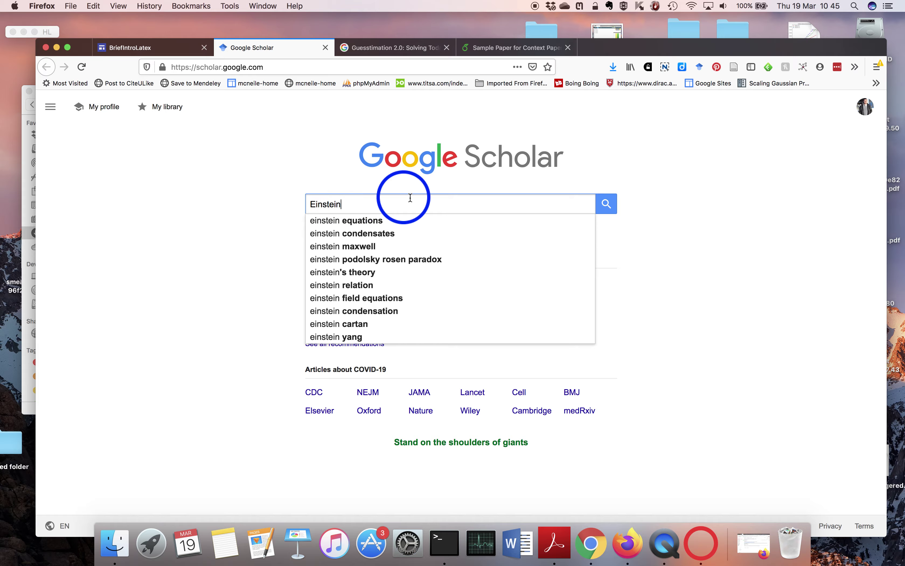
click(440, 266)
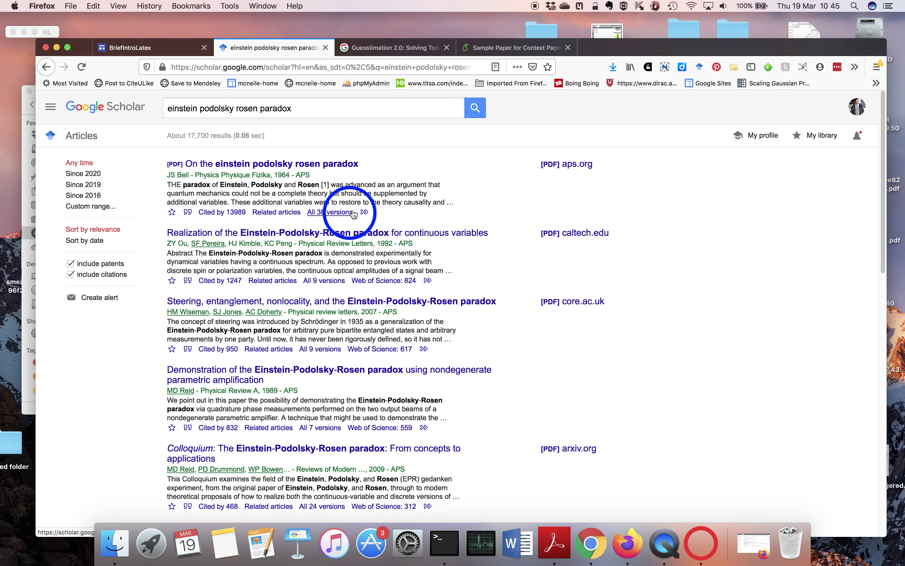
click(190, 213)
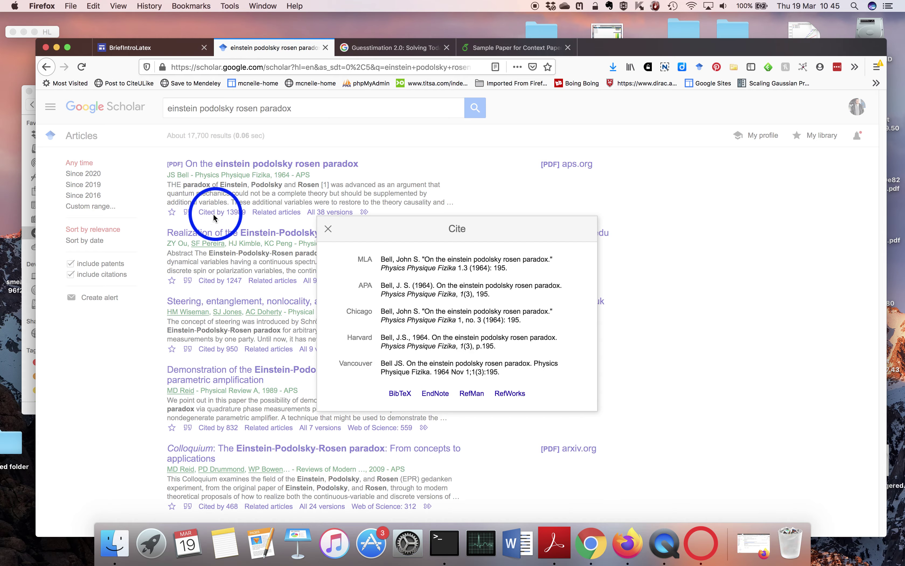
Open the BibTeX version of the citation and copy the complete bell1964einstein article entry.
click(399, 393)
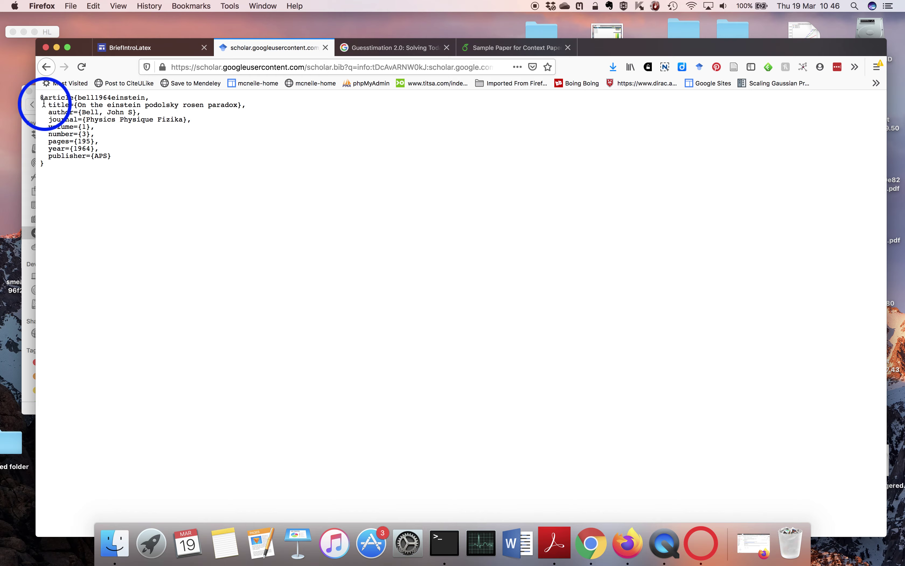
mouse_move(42, 98)
mouse_down()
mouse_move(93, 150)
mouse_move(98, 169)
mouse_up()
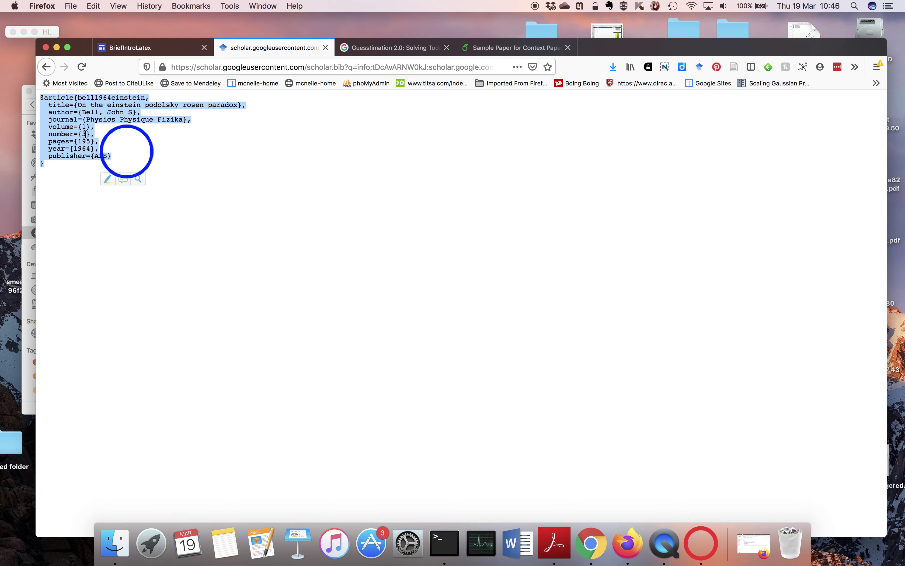
right_click(82, 129)
click(96, 139)
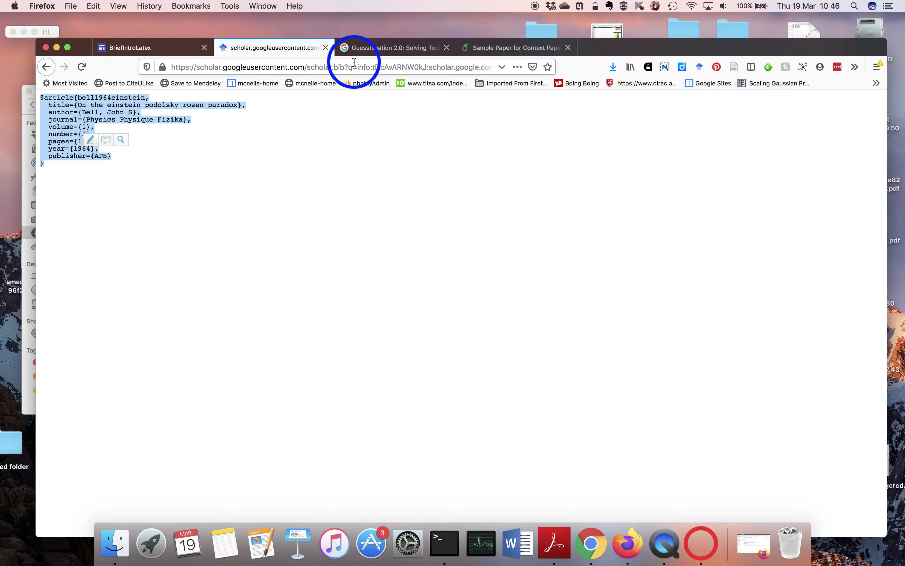
Paste the copied BibTeX entry into refs.bib in the Overleaf project, between the Weinstein:2008 and Wiki:Einstein entries.
click(487, 51)
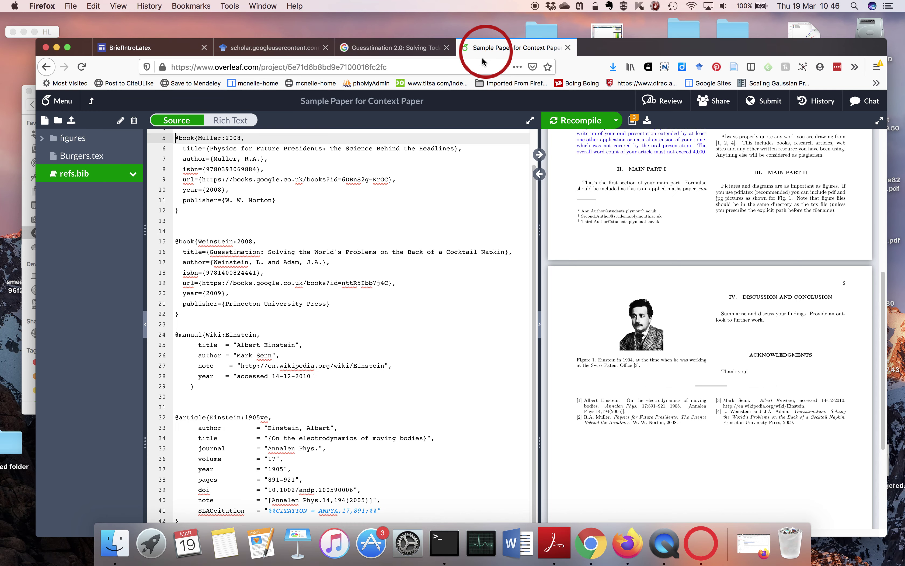
click(215, 320)
key(super+v)
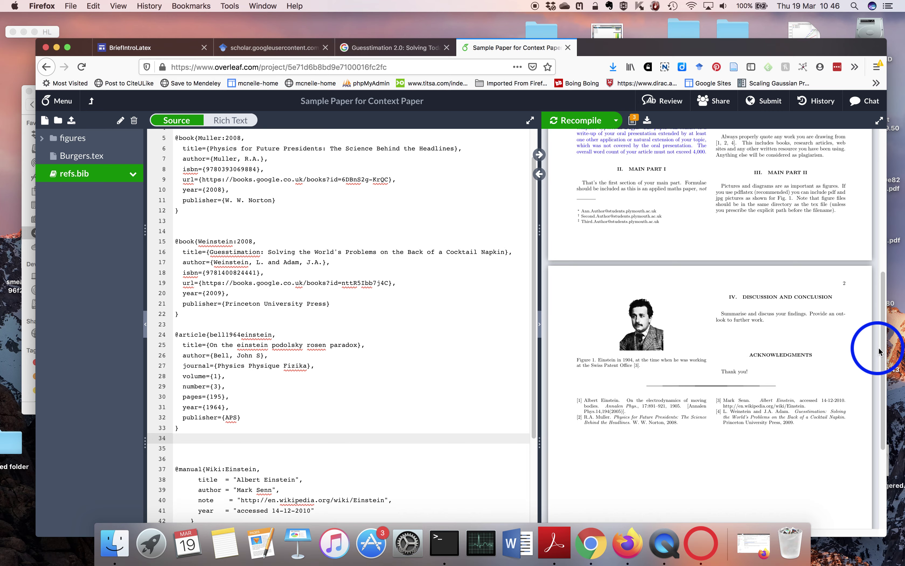
Compare the \cite commands in Burgers.tex with the entries in refs.bib and the citations in the compiled PDF.
drag(880, 354, 867, 316)
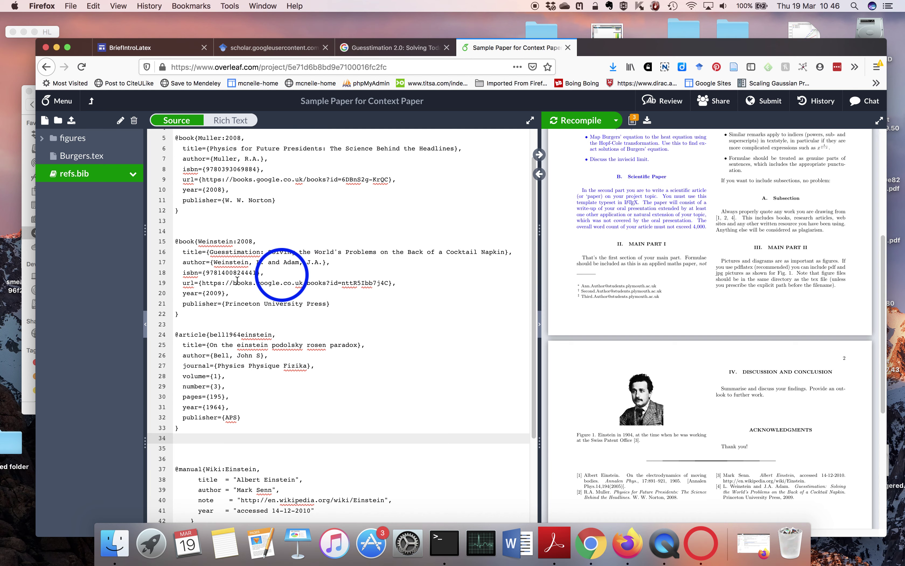
click(81, 156)
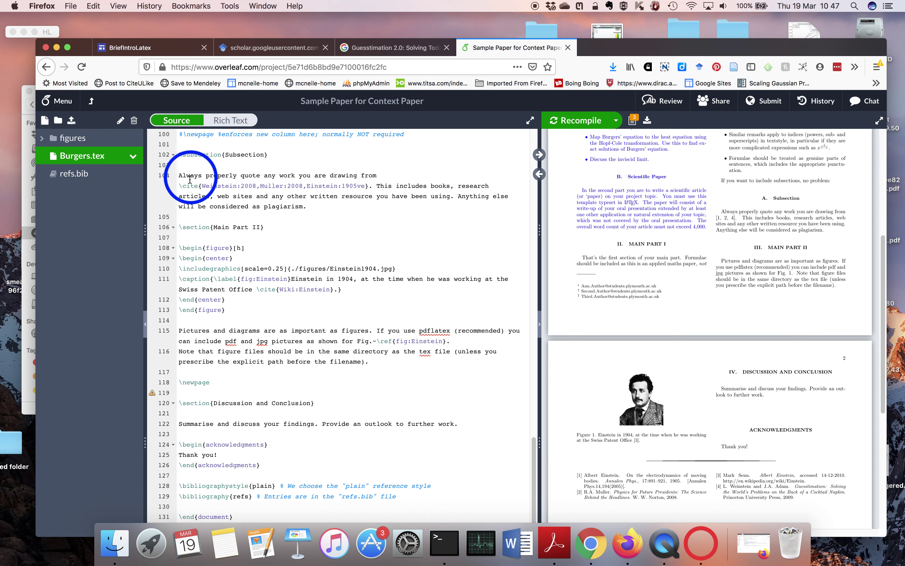
click(82, 174)
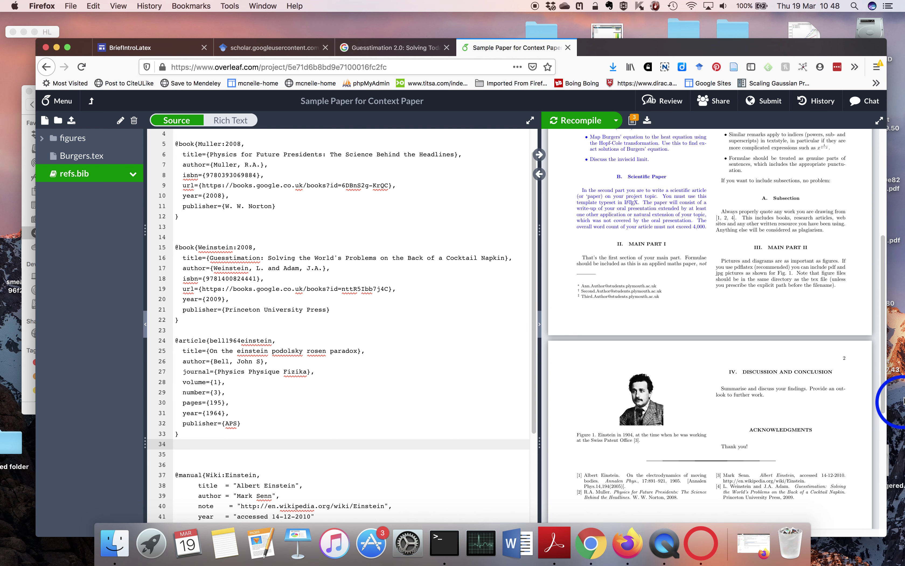
drag(884, 384, 823, 283)
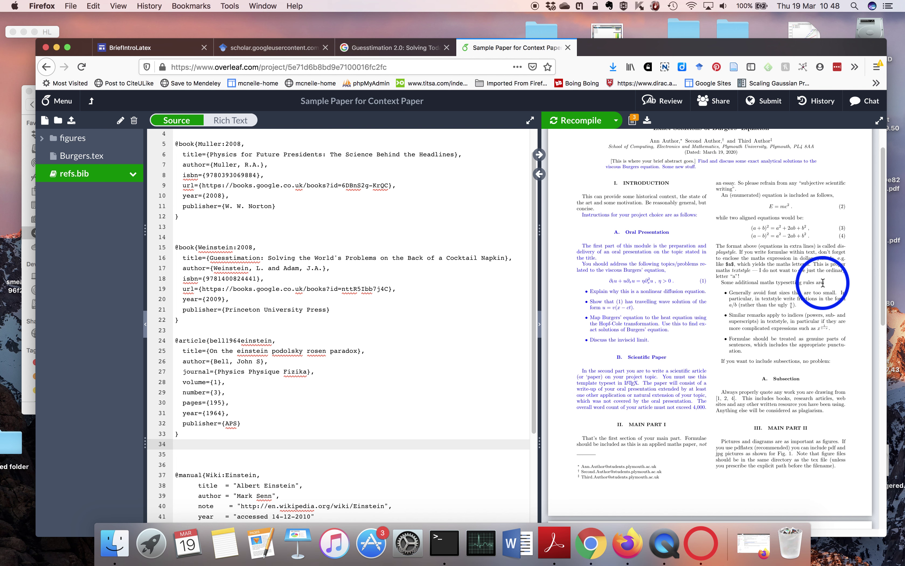